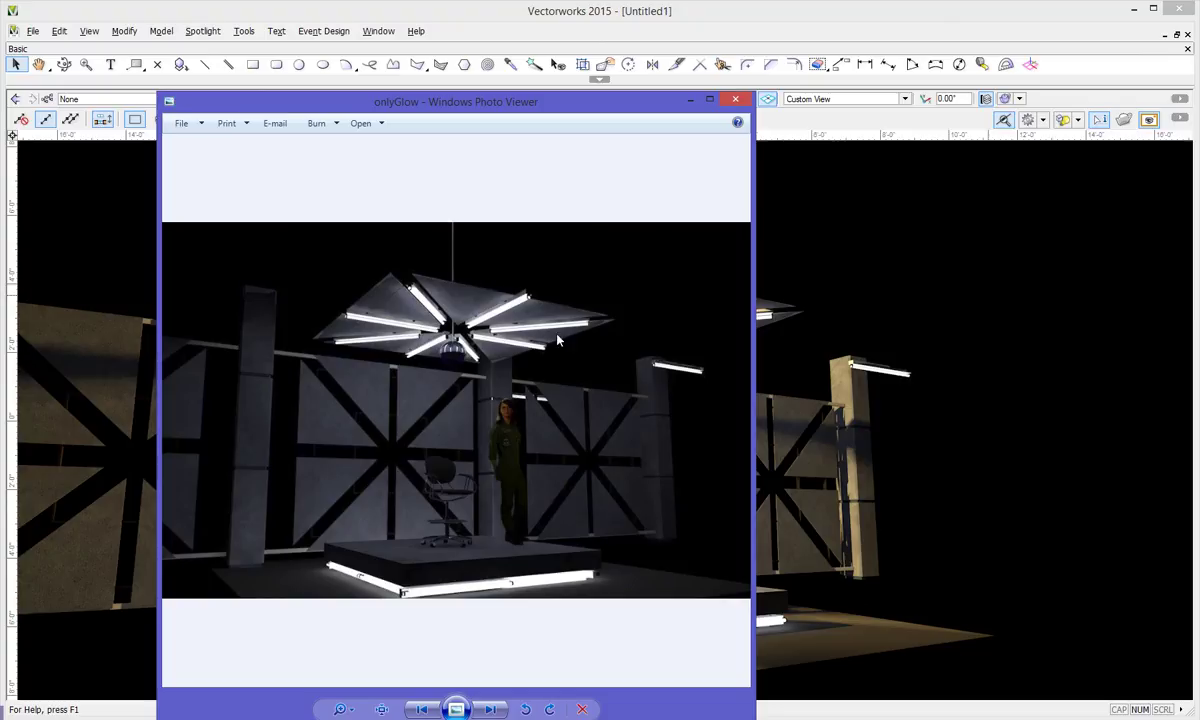
Move the onlyGlow image aside, fly toward the hanging fixture and select a fluorescent tube.
left_click_drag(578, 108, 0, 108)
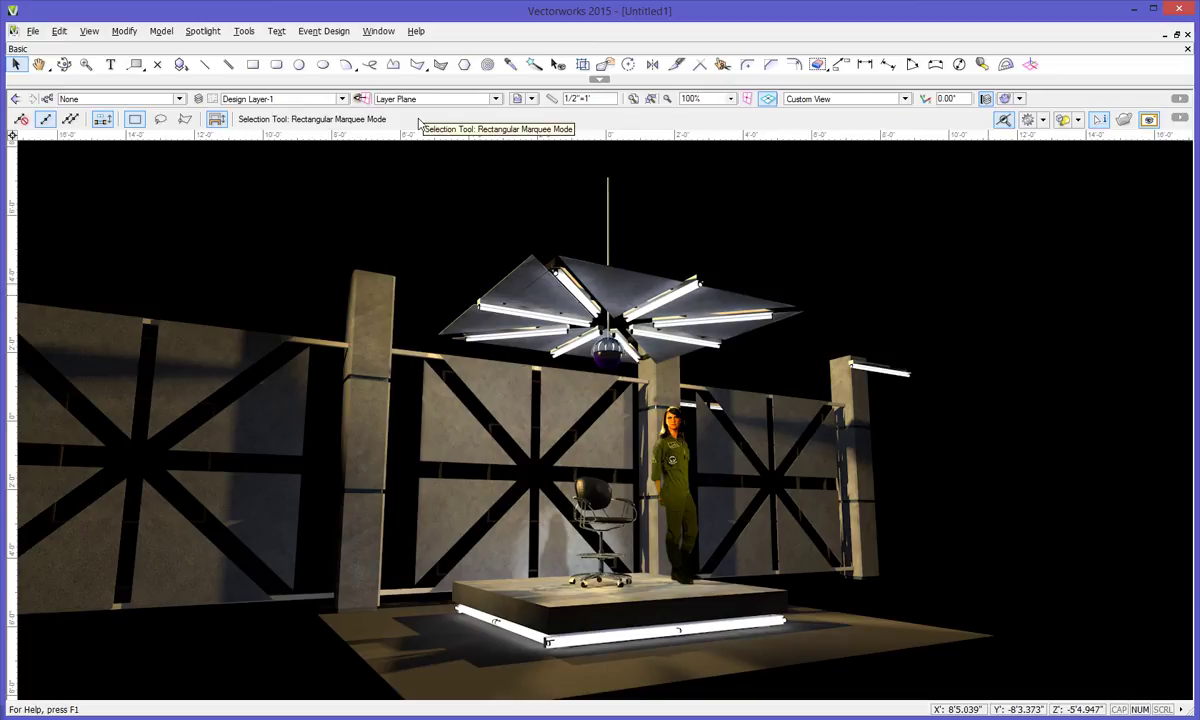
middle_click_drag(608, 169, 318, 410)
left_click(327, 440)
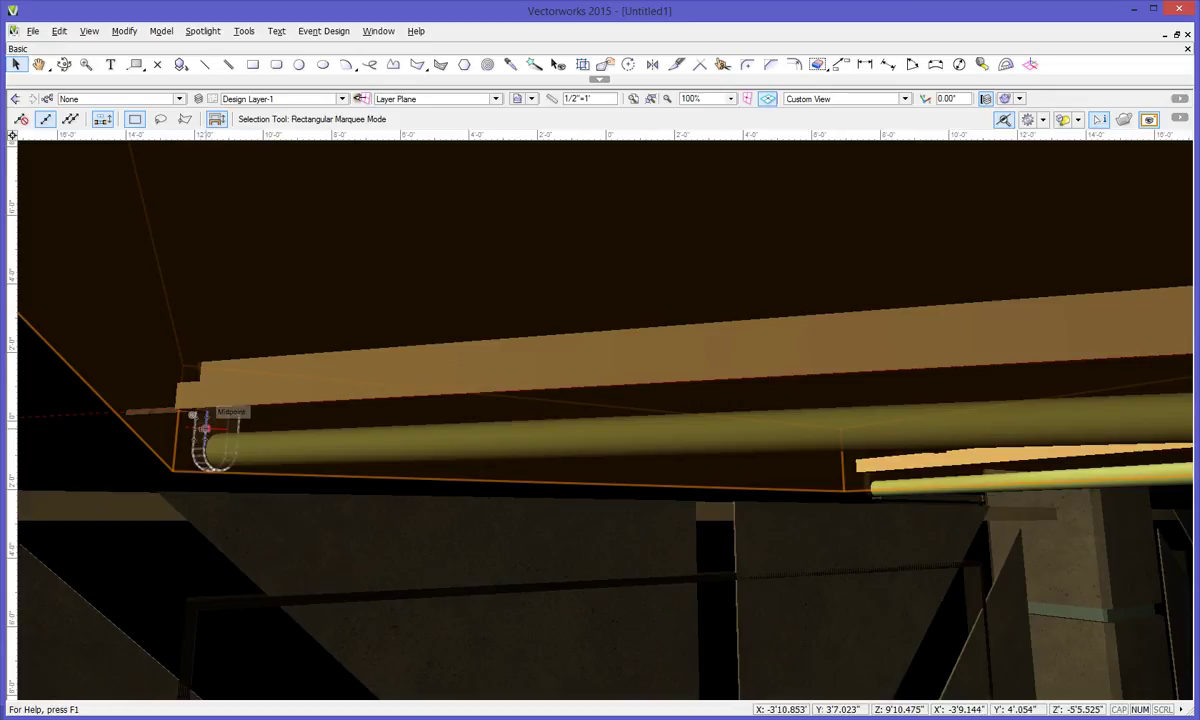
Zoom out and pan up to frame the performer and chair beneath the star-shaped fixture.
scroll(273, 432, "down", 8)
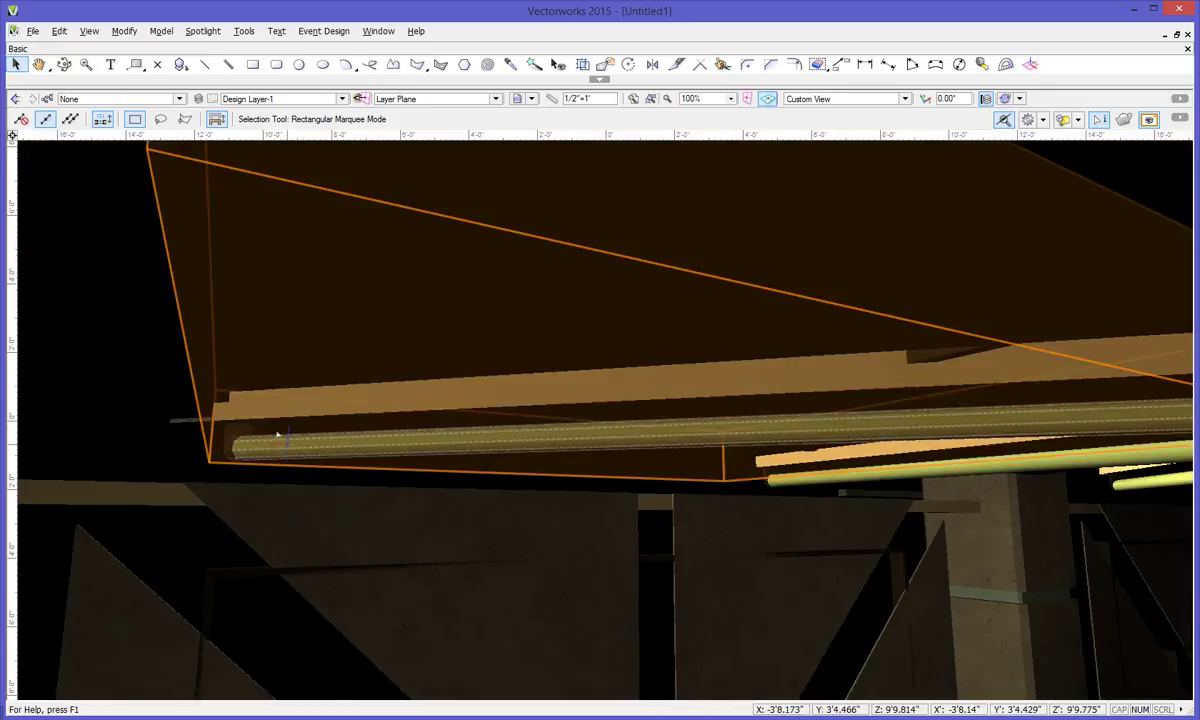
scroll(278, 435, "down", 5)
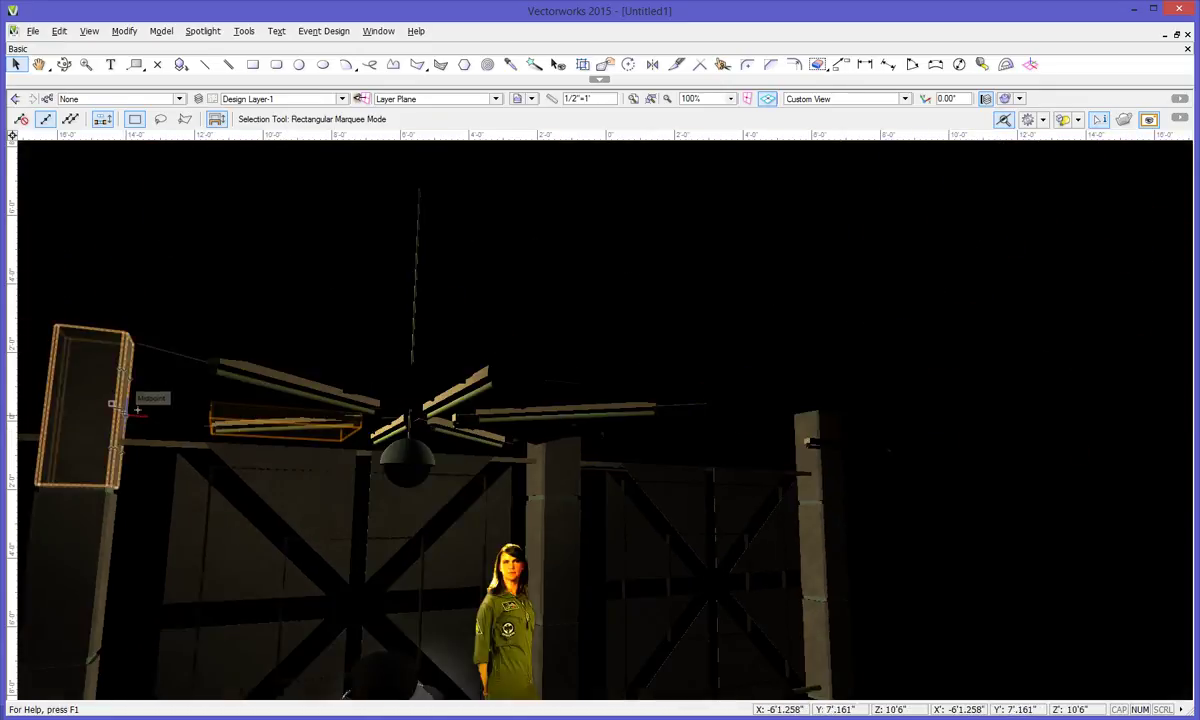
scroll(267, 424, "down", 3)
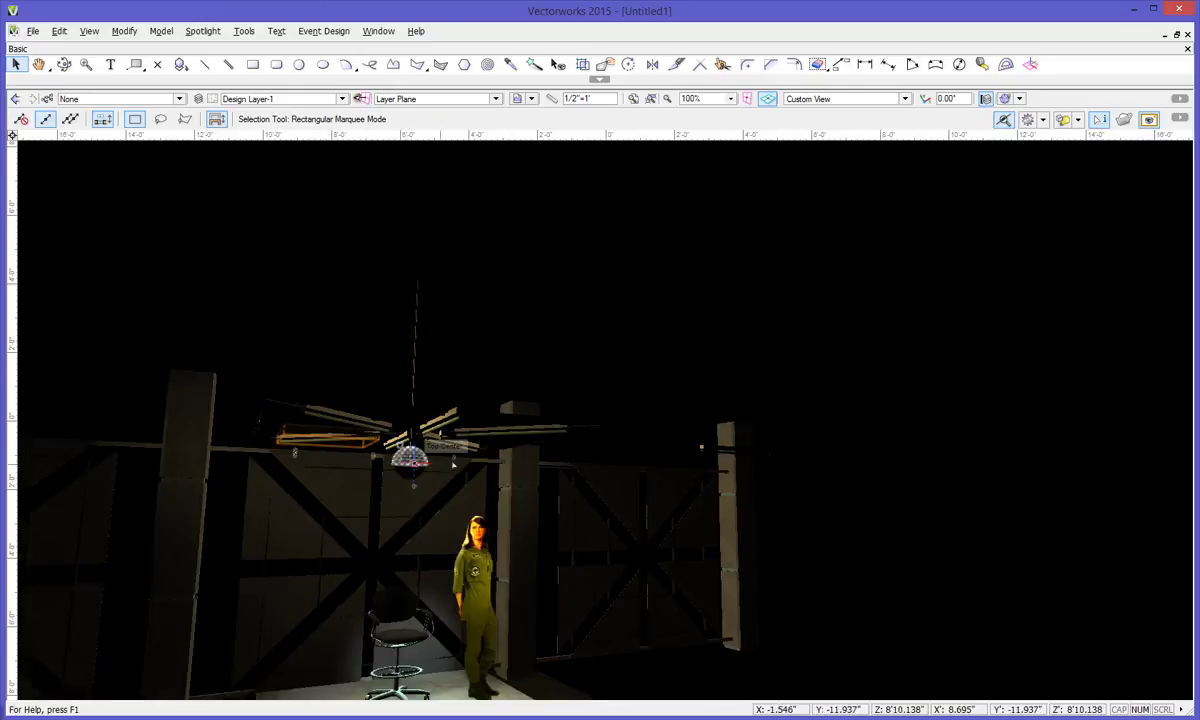
scroll(499, 479, "down", 2)
middle_click_drag(775, 543, 784, 496)
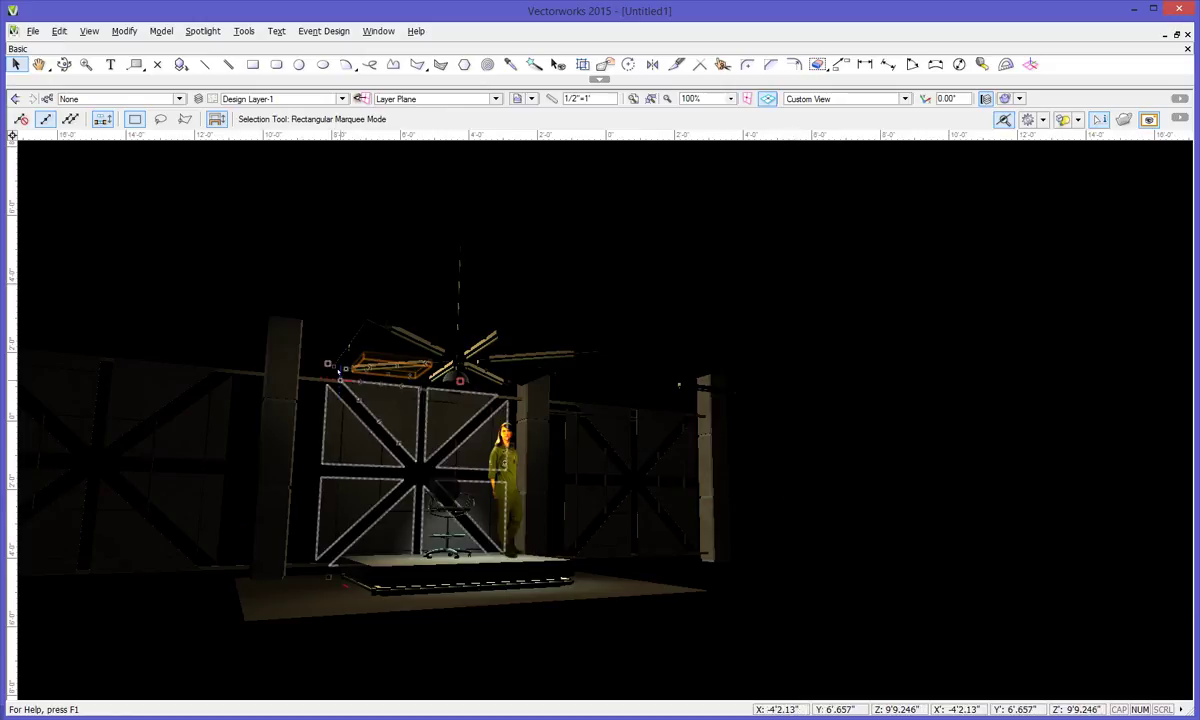
Convert the platform-front tube into a line light using Modify > Convert > Convert to Line Light.
left_click(388, 389)
key("Delete")
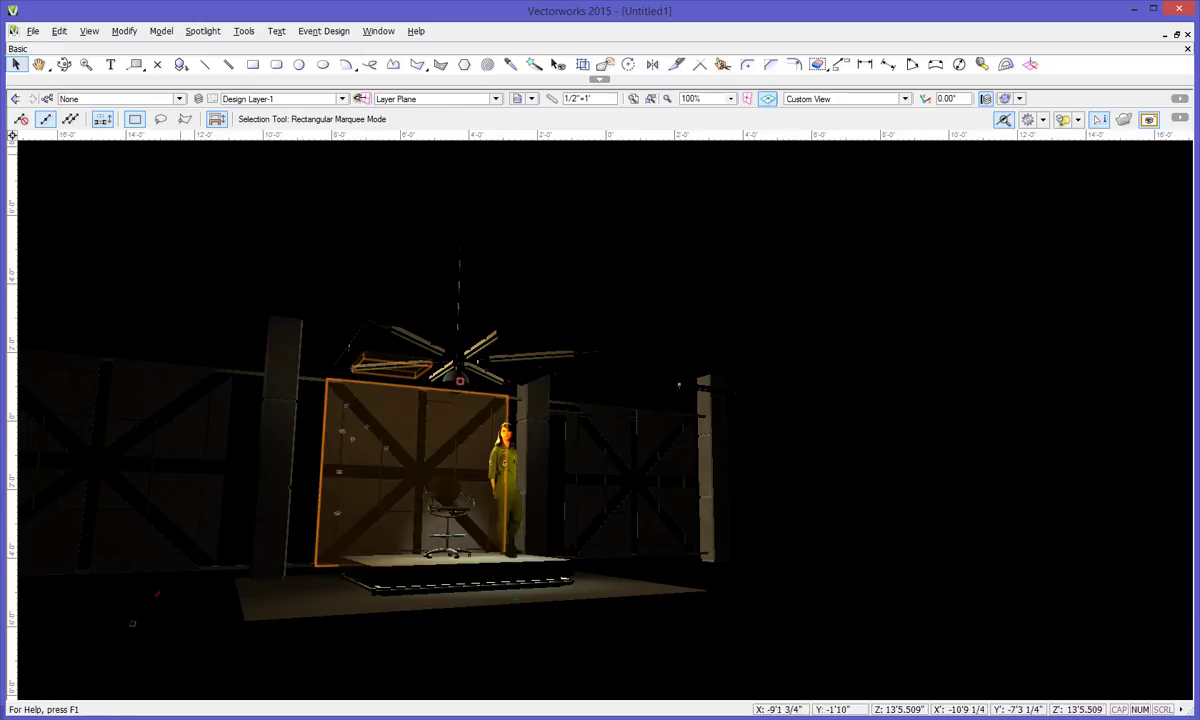
left_click(126, 32)
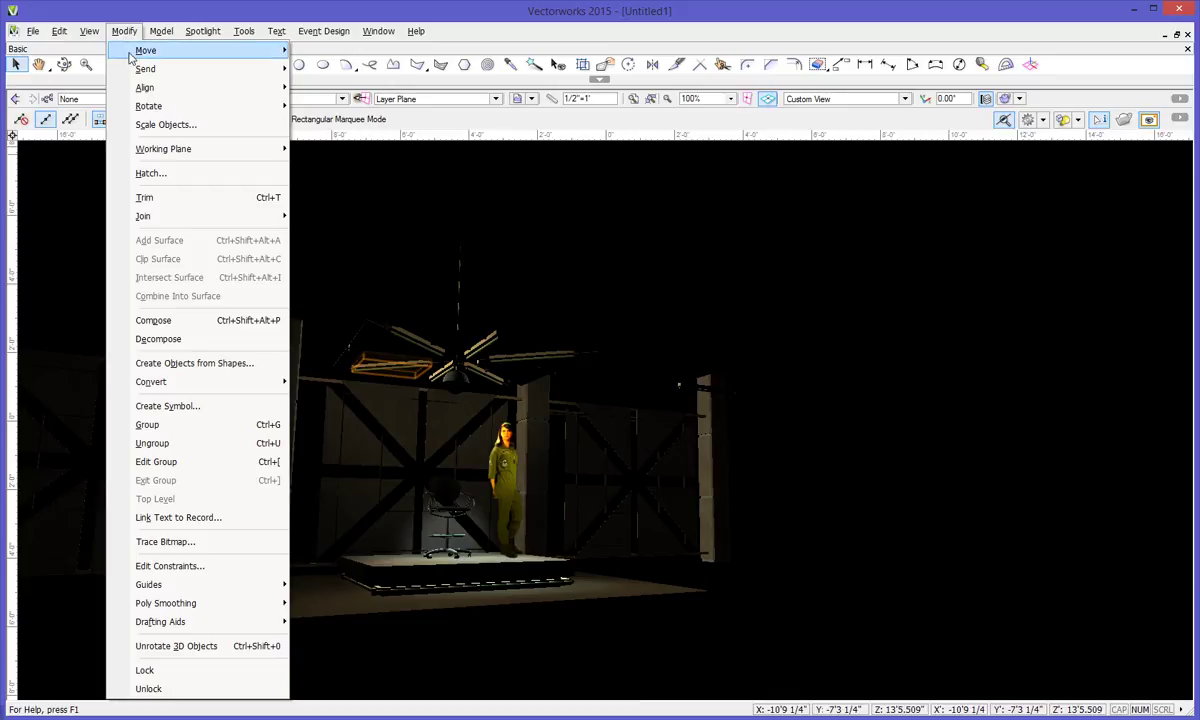
mouse_move(171, 382)
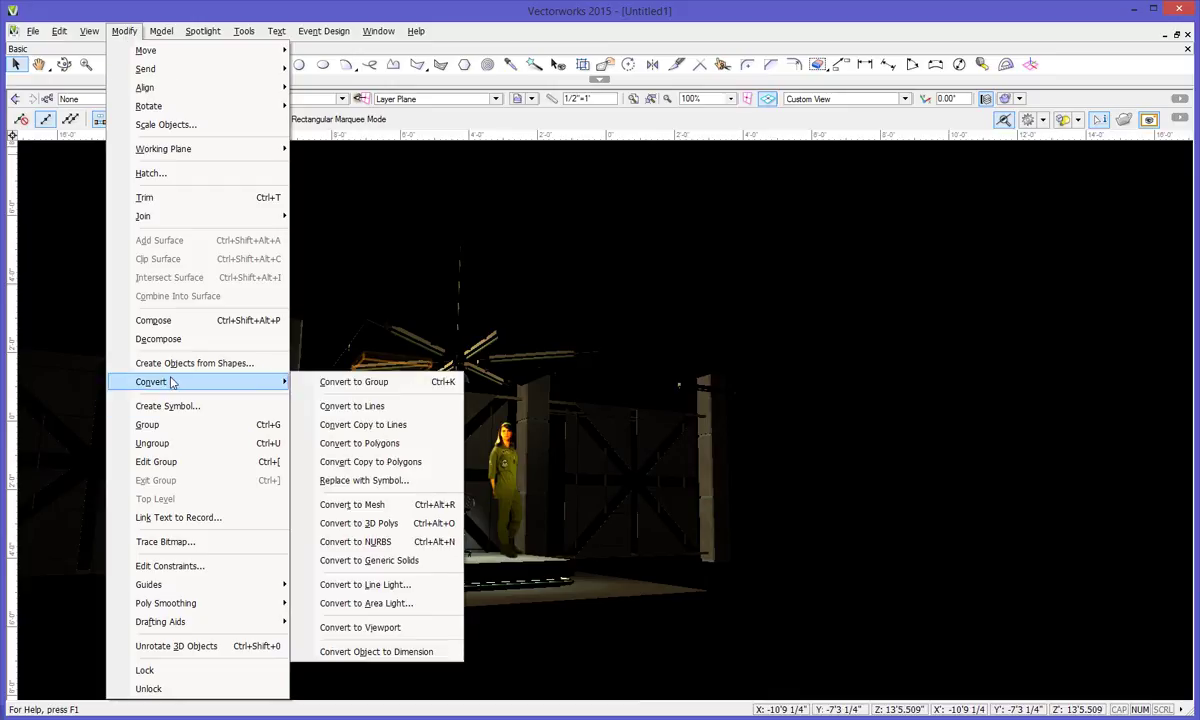
left_click(387, 589)
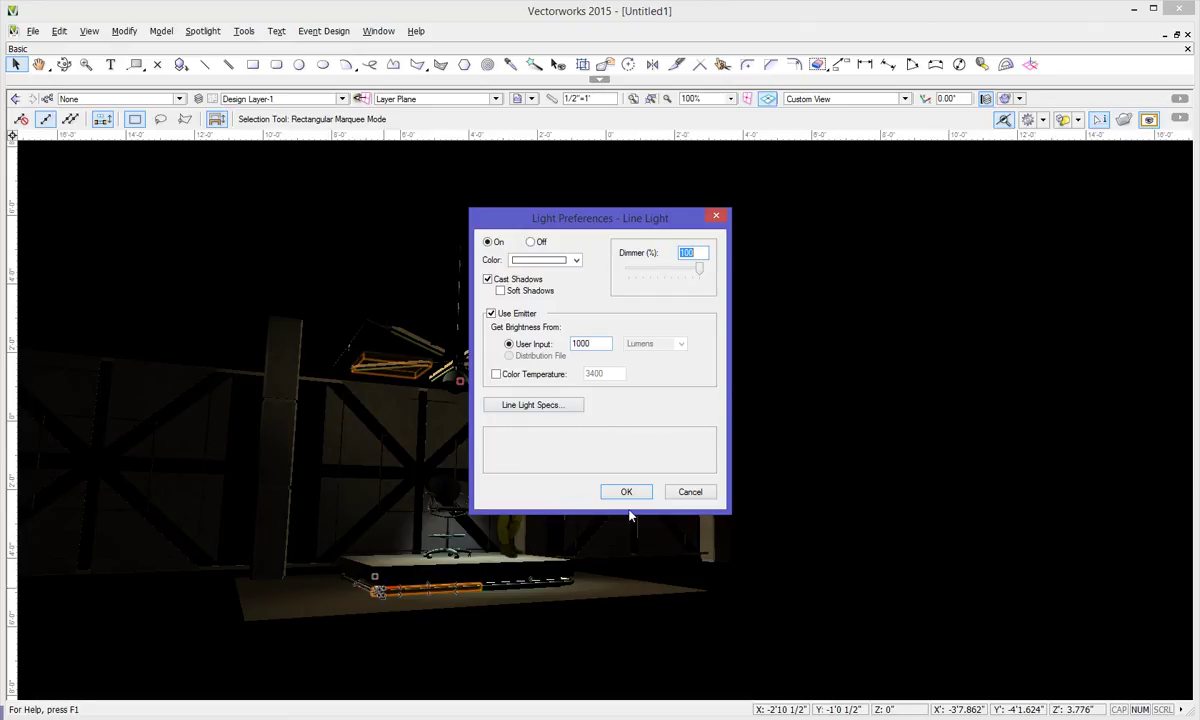
Cancel the line-light conversion, fly closer to the stage, and bring up the render capture.
left_click(690, 492)
middle_click_drag(683, 478, 401, 467, "shift")
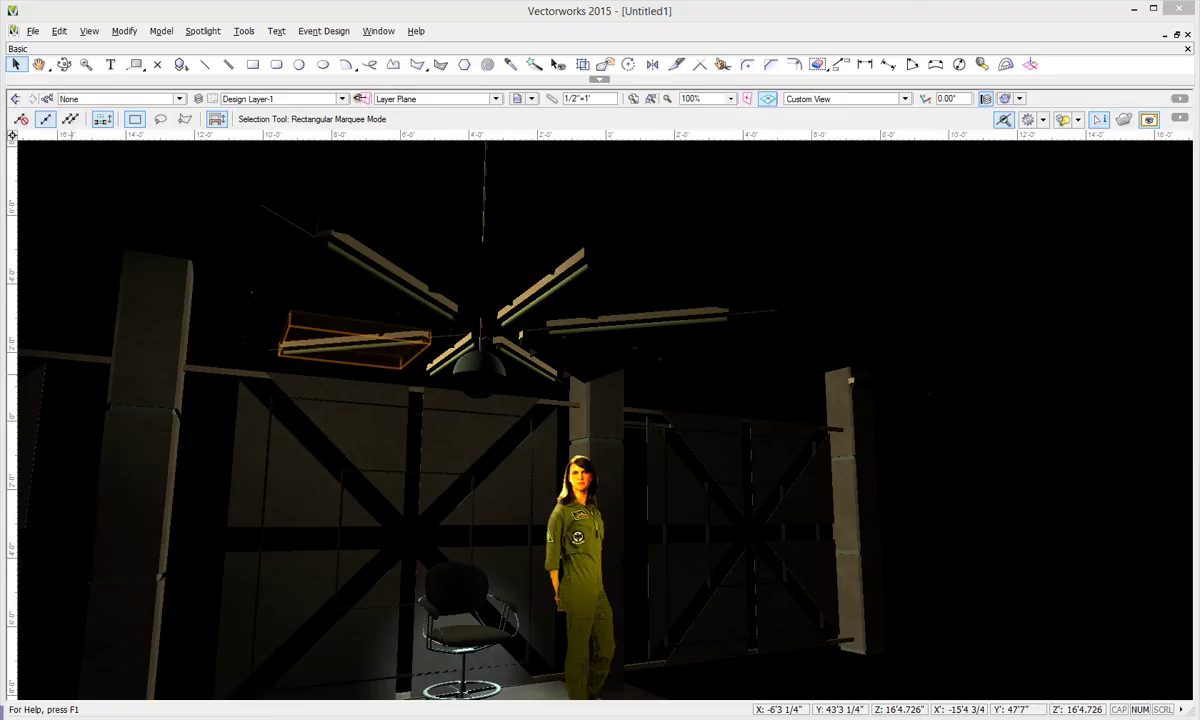
key("alt+Tab")
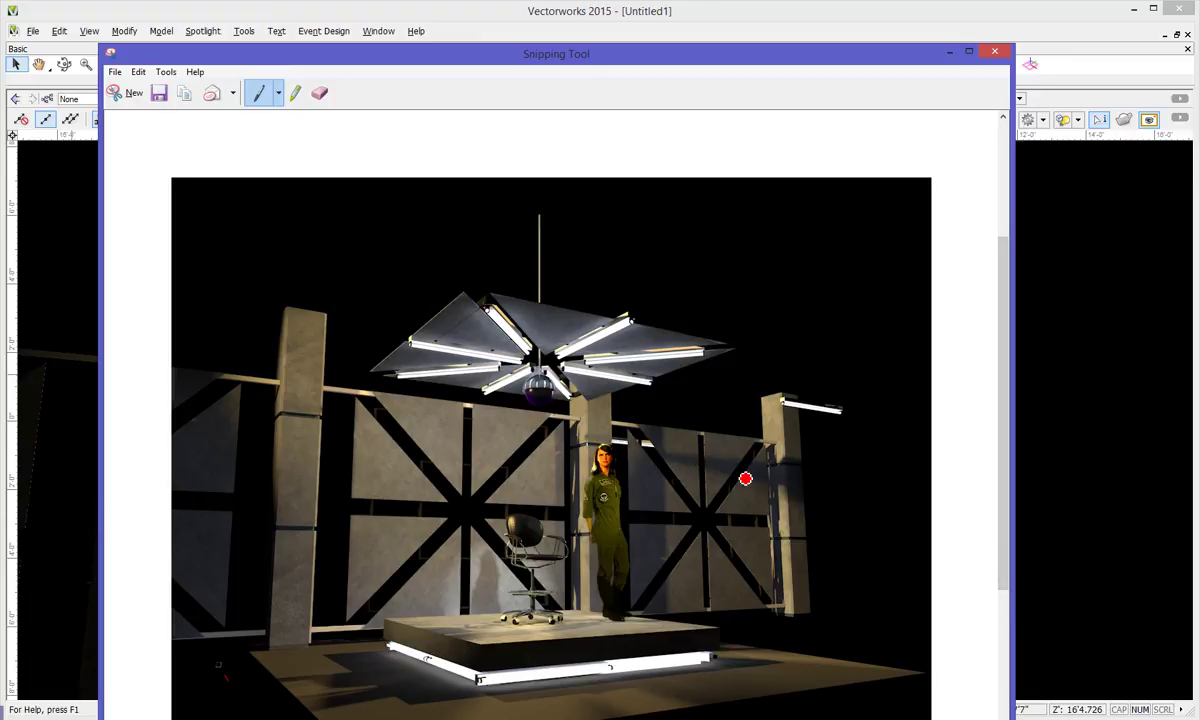
Move the Snipping Tool capture aside and open the Resource Browser with Ctrl+R.
left_click_drag(596, 55, 552, 69)
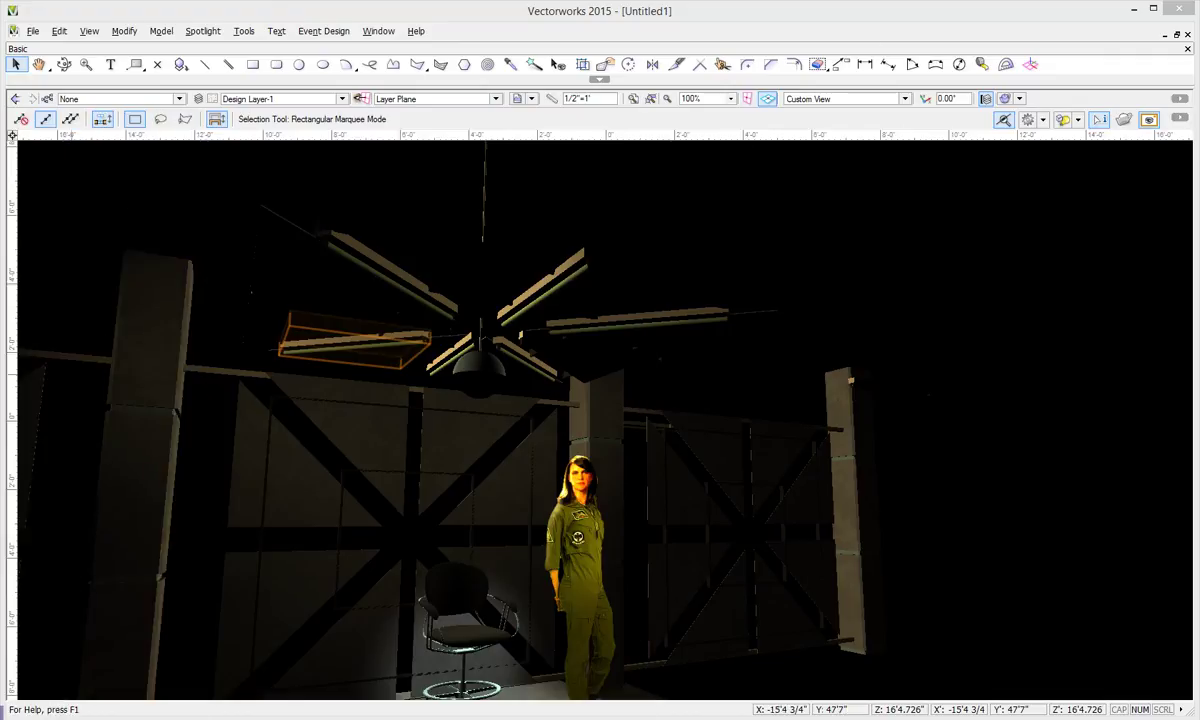
key("ctrl+r")
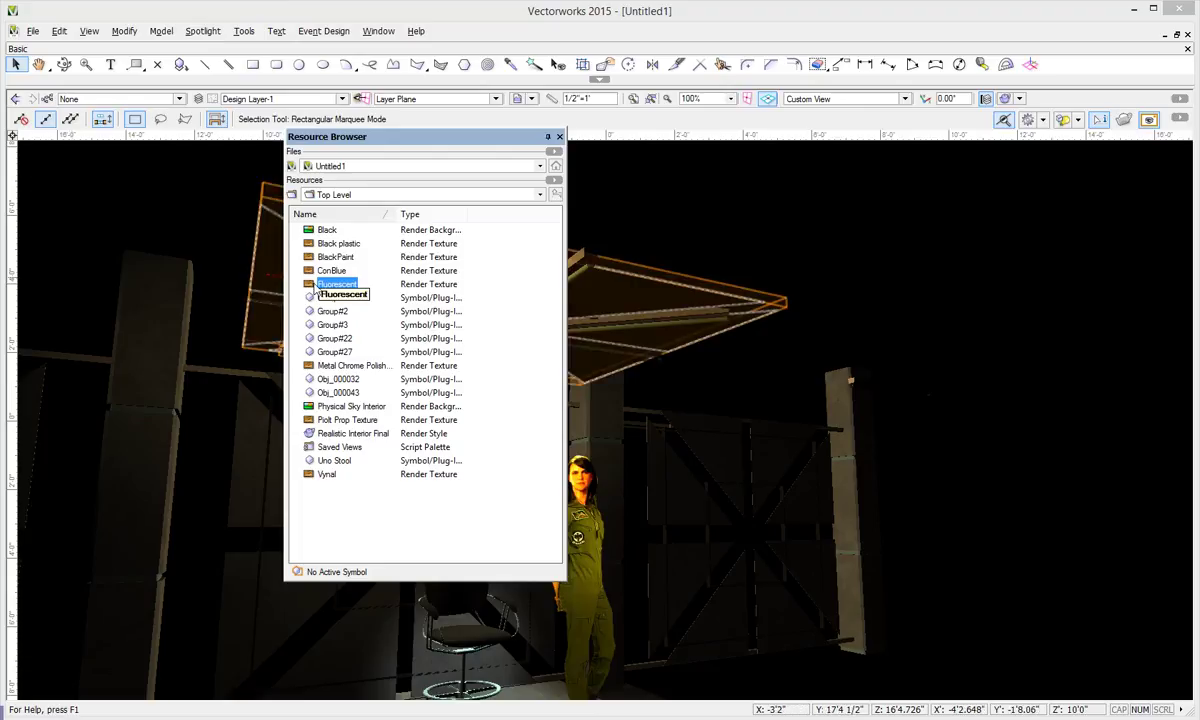
Edit the Fluorescent texture, inspect its Fresnel colour shader unchanged, and keep Glow reflectivity.
right_click(315, 286)
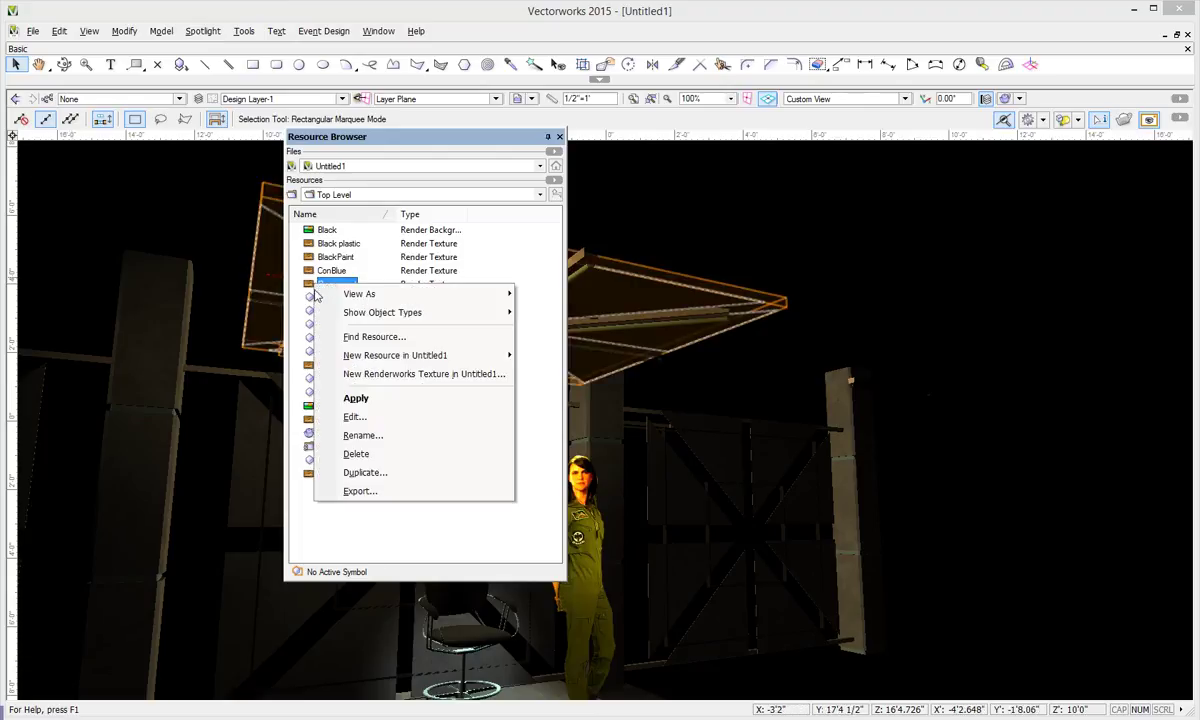
left_click(398, 416)
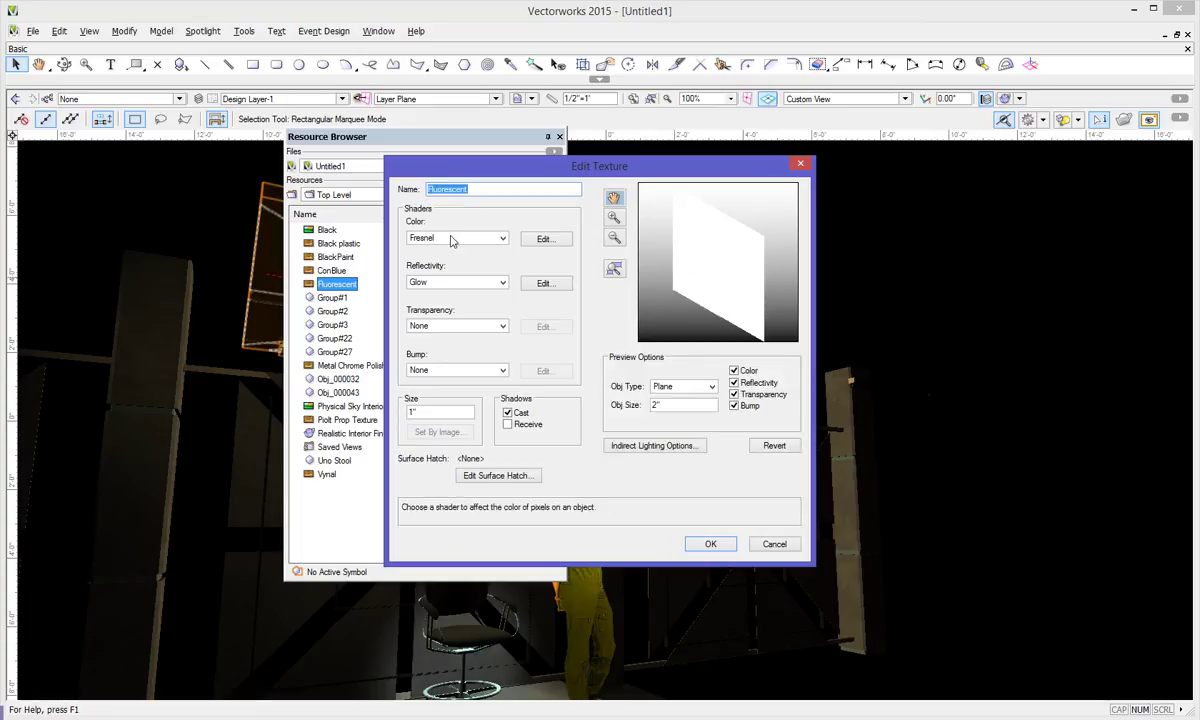
left_click(543, 238)
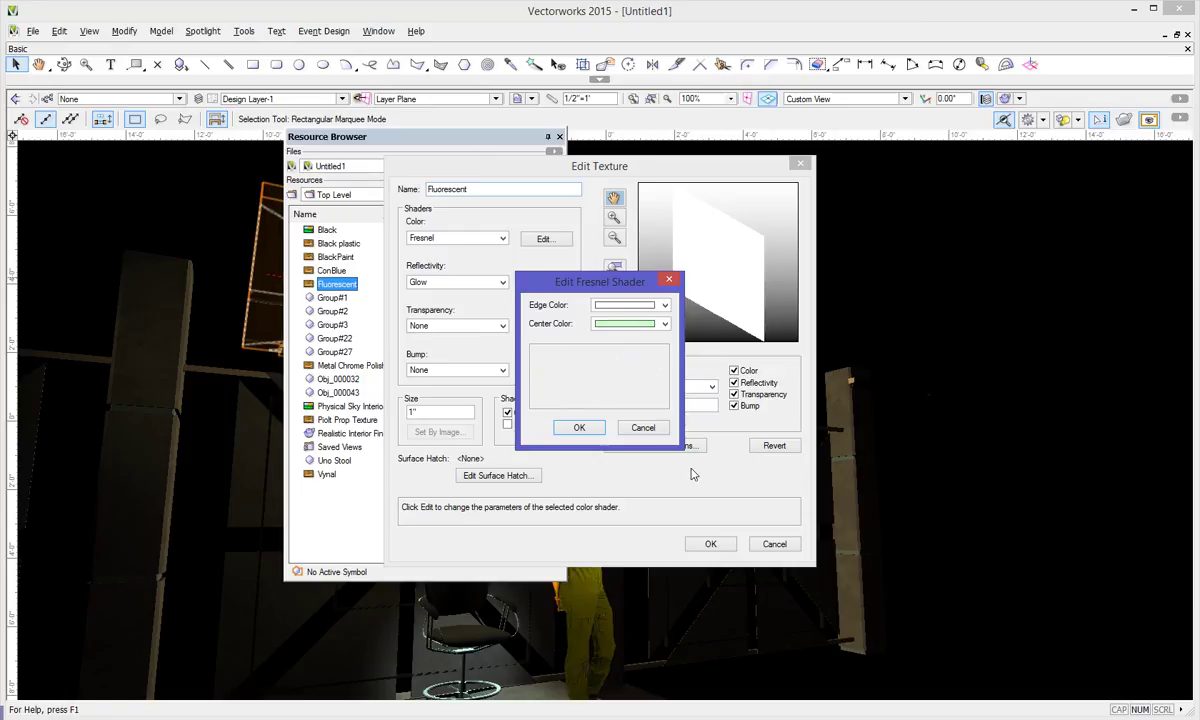
left_click(645, 428)
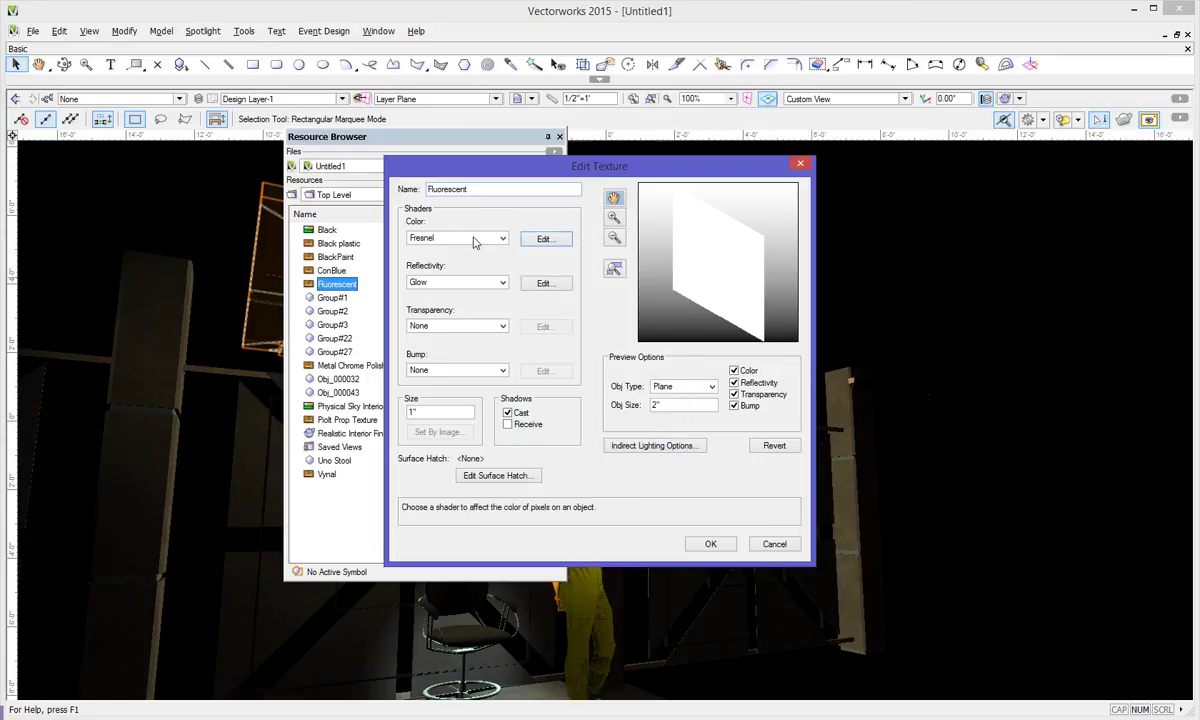
left_click(446, 284)
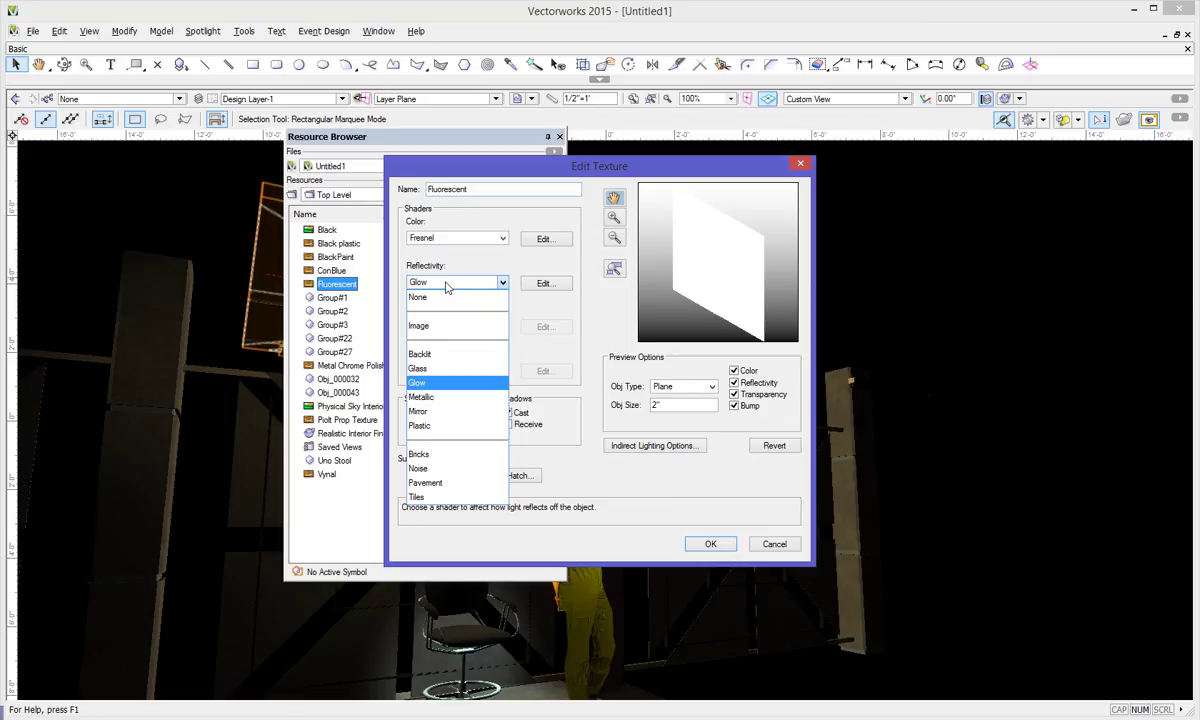
left_click(449, 384)
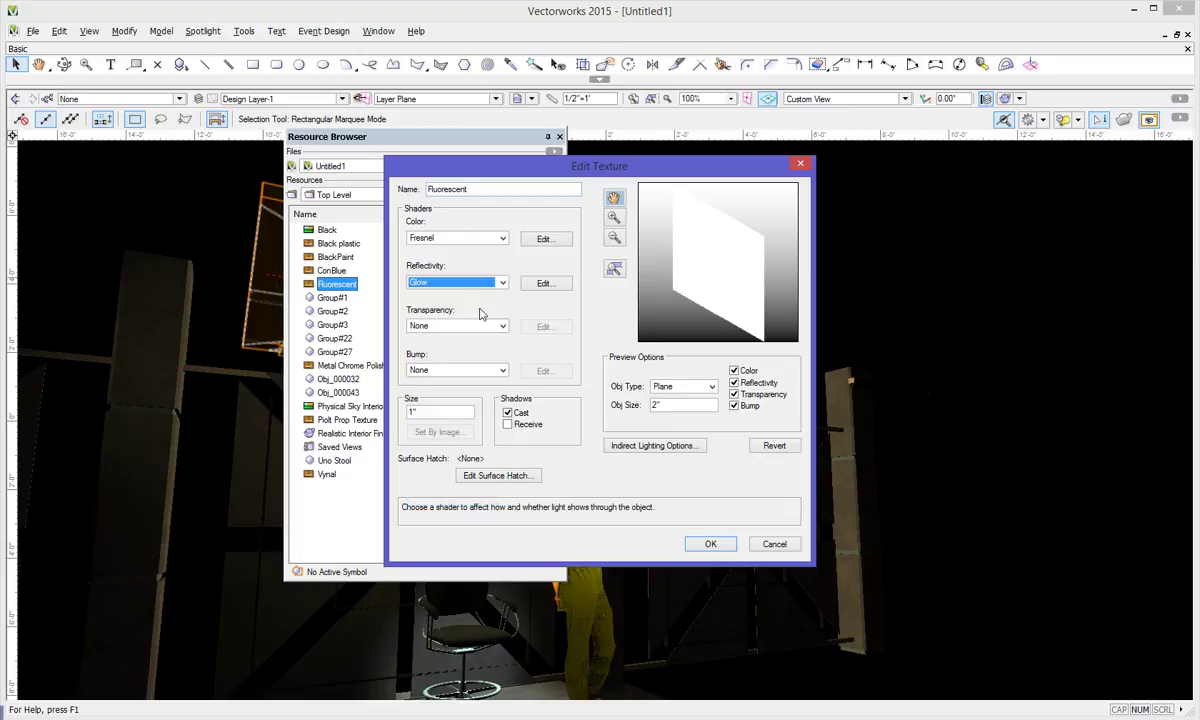
left_click(560, 289)
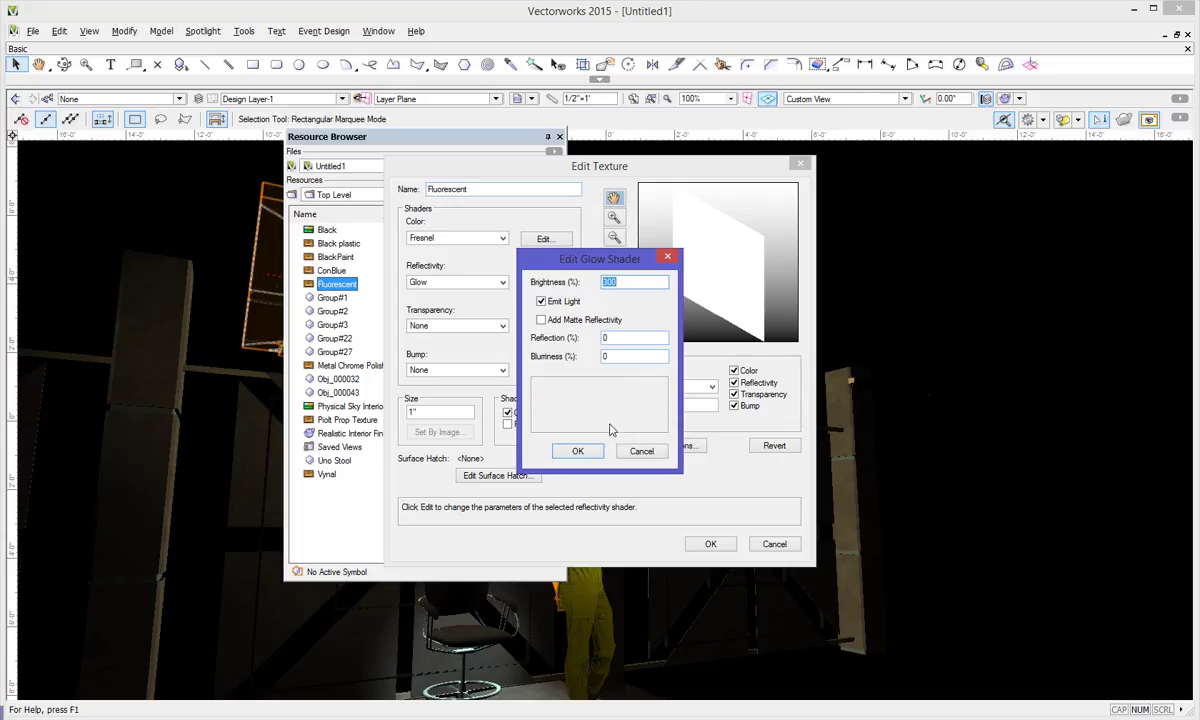
left_click(578, 451)
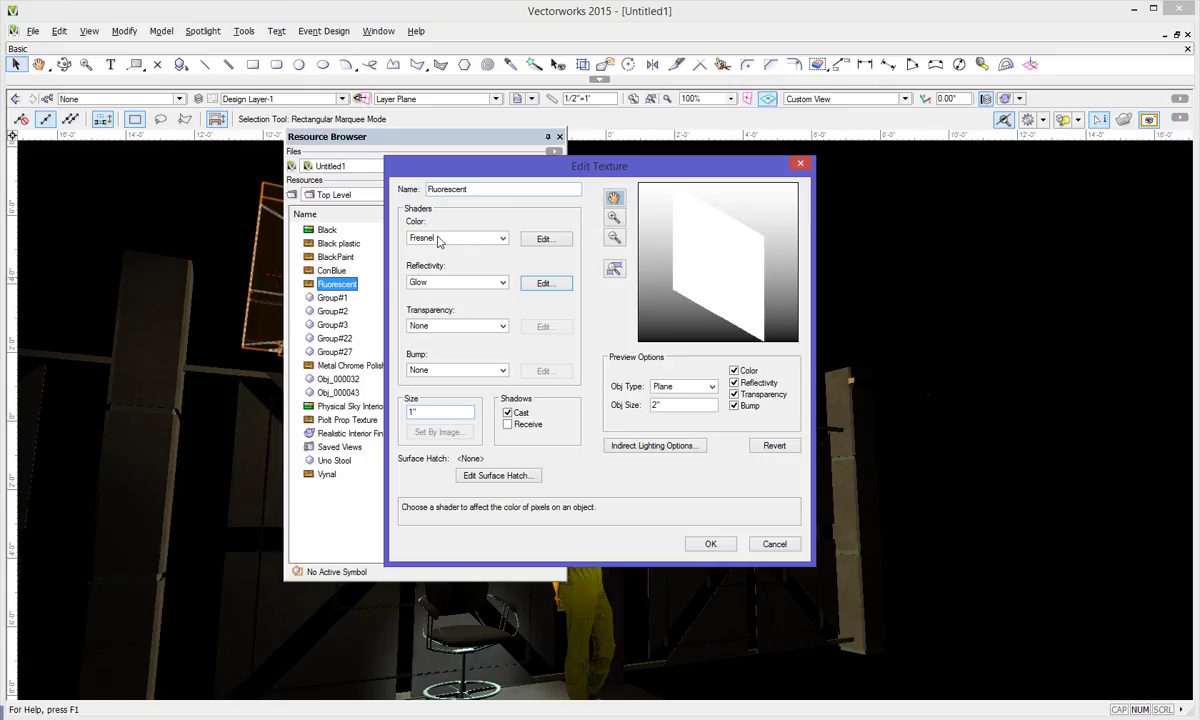
Keep Fresnel as the colour shader, accept the Fluorescent texture edits, and move the Resource Browser left.
left_click(420, 238)
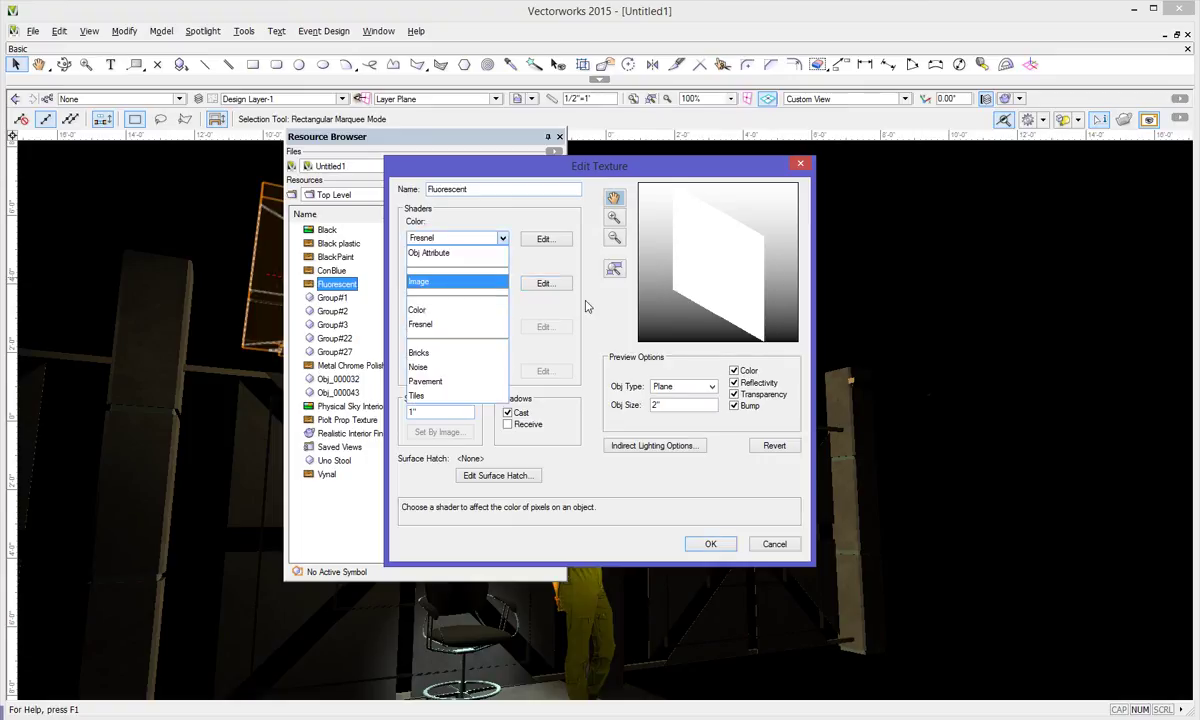
left_click(549, 287)
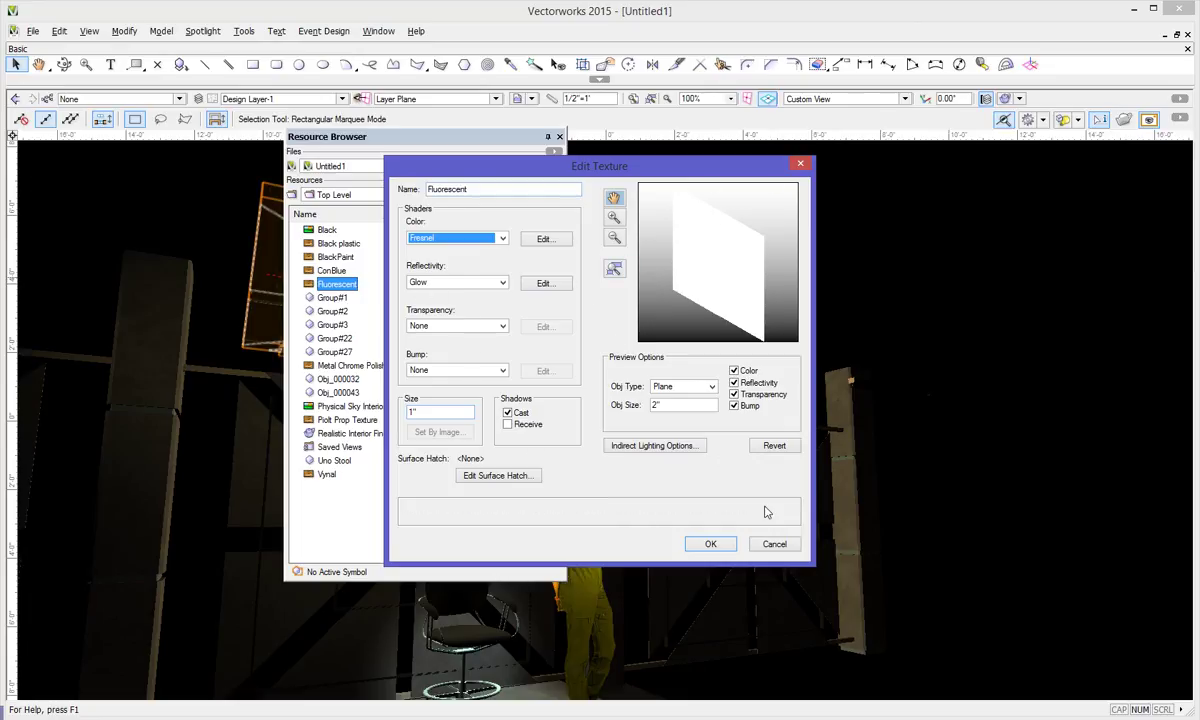
left_click(710, 543)
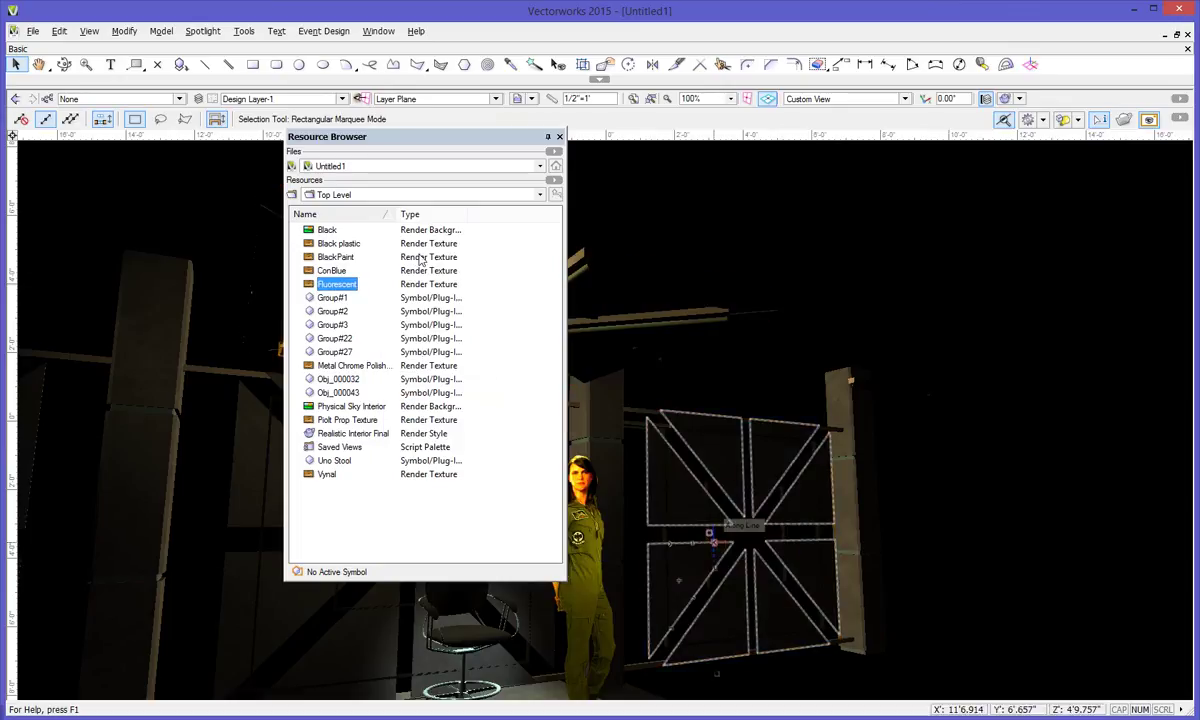
left_click_drag(483, 142, 265, 176)
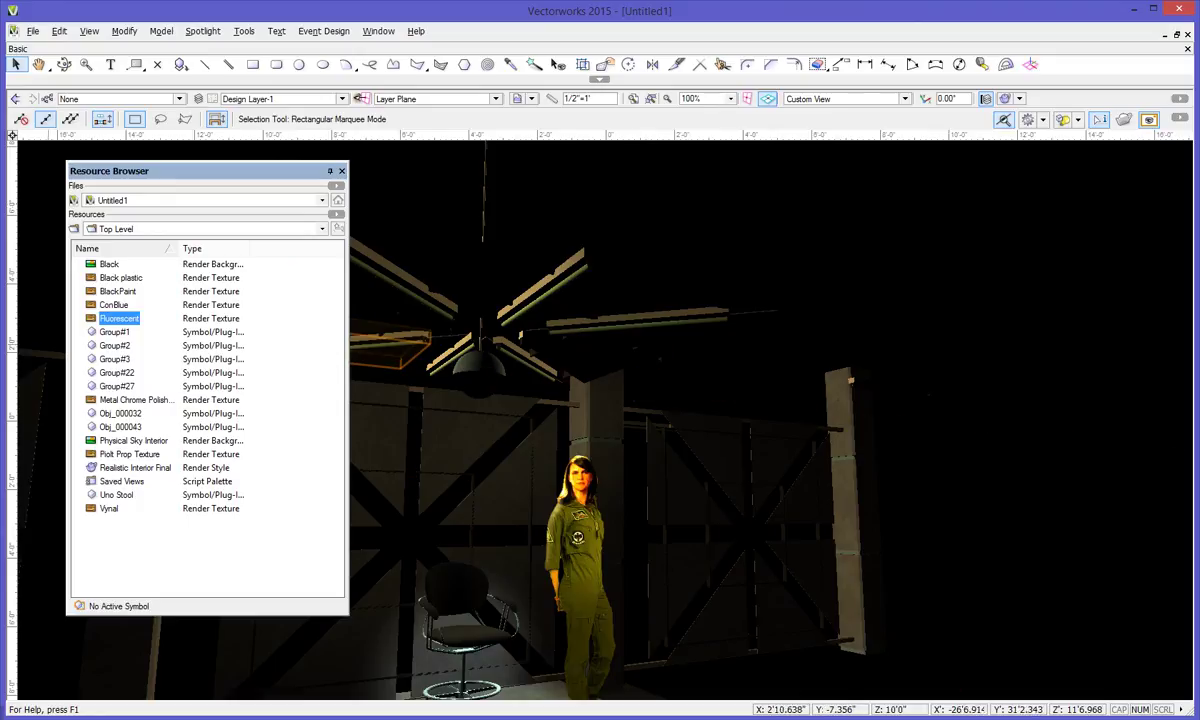
Bring up the final render capture, then drag the onlyGlow image aside and close it.
key("alt+Tab")
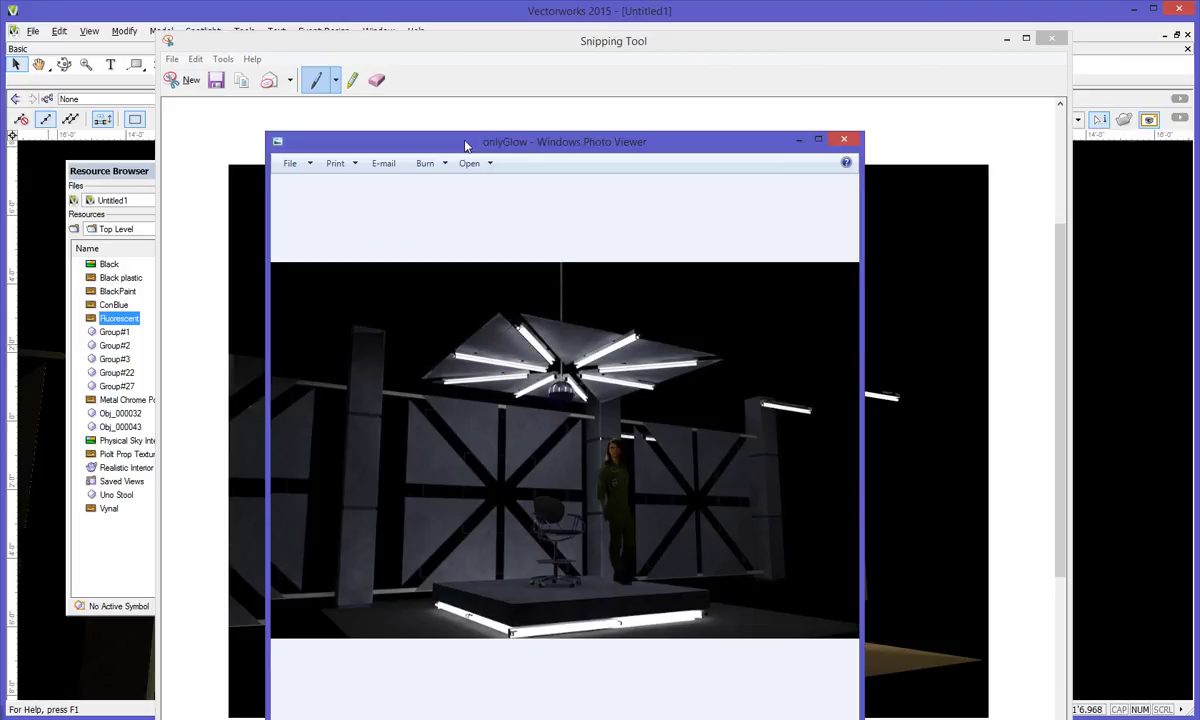
left_click_drag(465, 146, 467, 144)
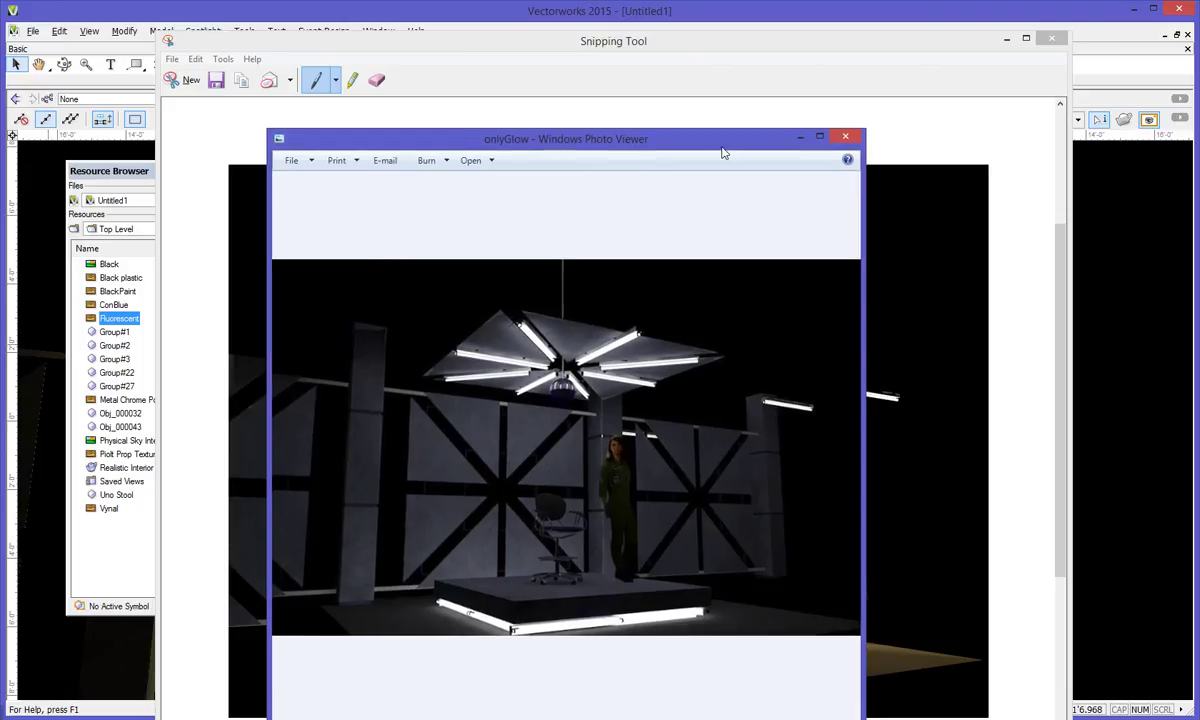
left_click_drag(677, 141, 0, 117)
left_click(52, 113)
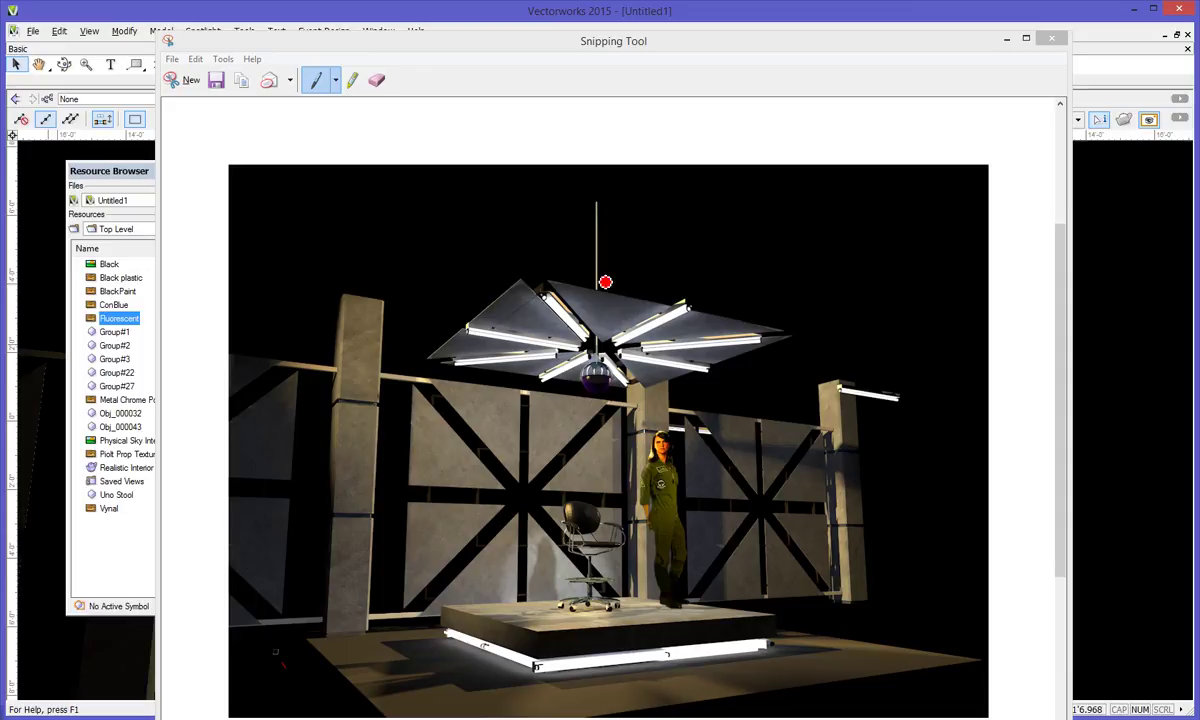